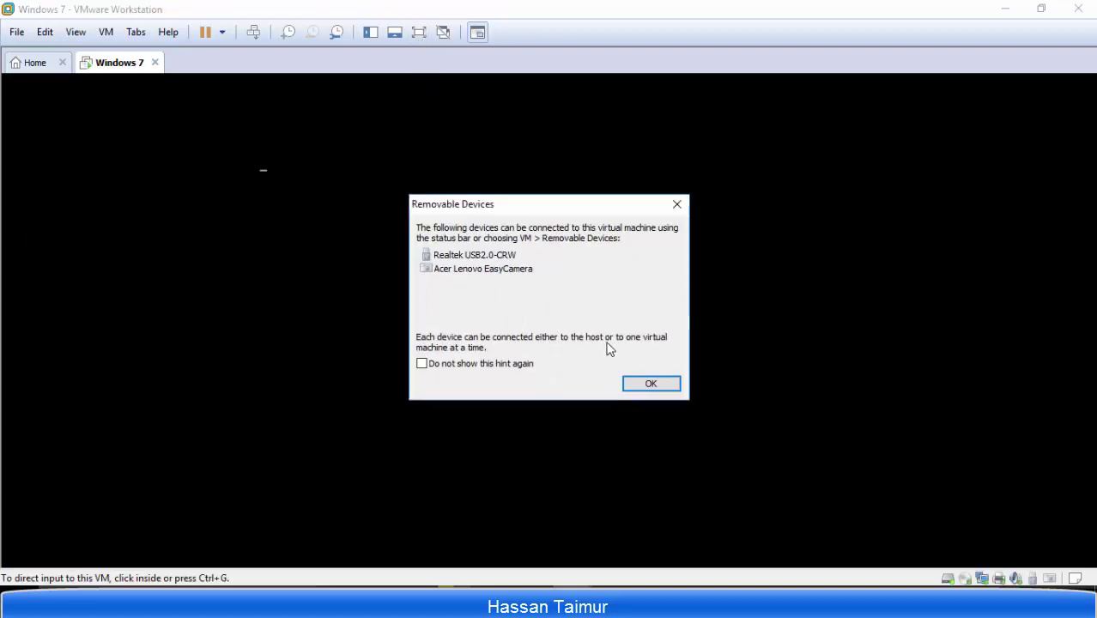
Dismiss the removable devices hint and show the Windows 7 virtual machine in full screen
click(651, 383)
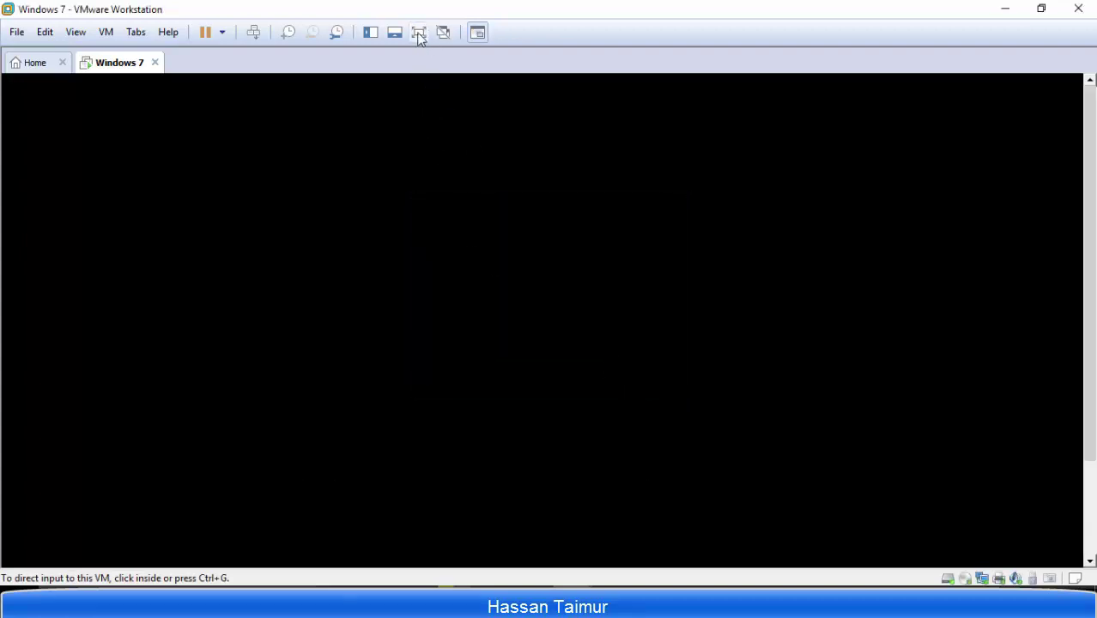
click(419, 33)
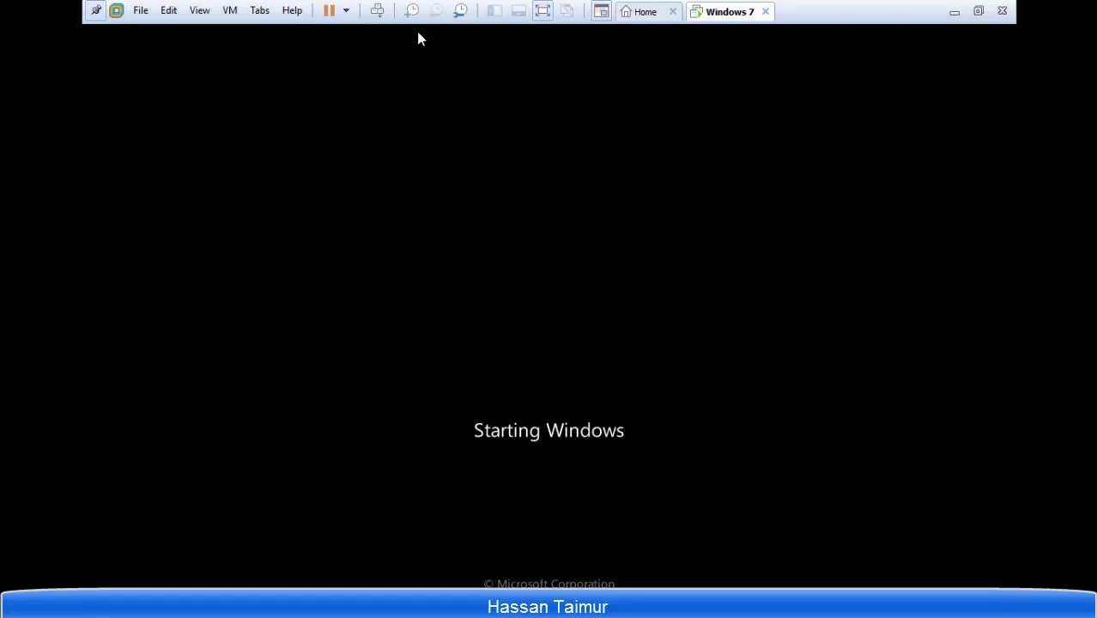
Minimise the full-screen virtual machine, bring it back and leave full-screen mode
click(953, 15)
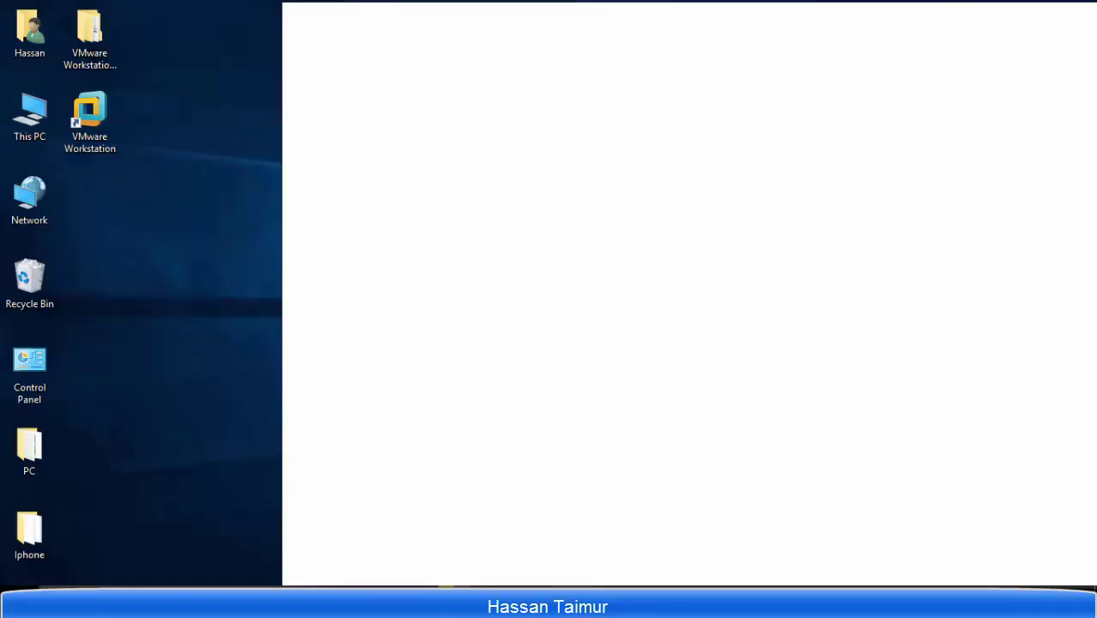
mouse_move(572, 601)
click(618, 542)
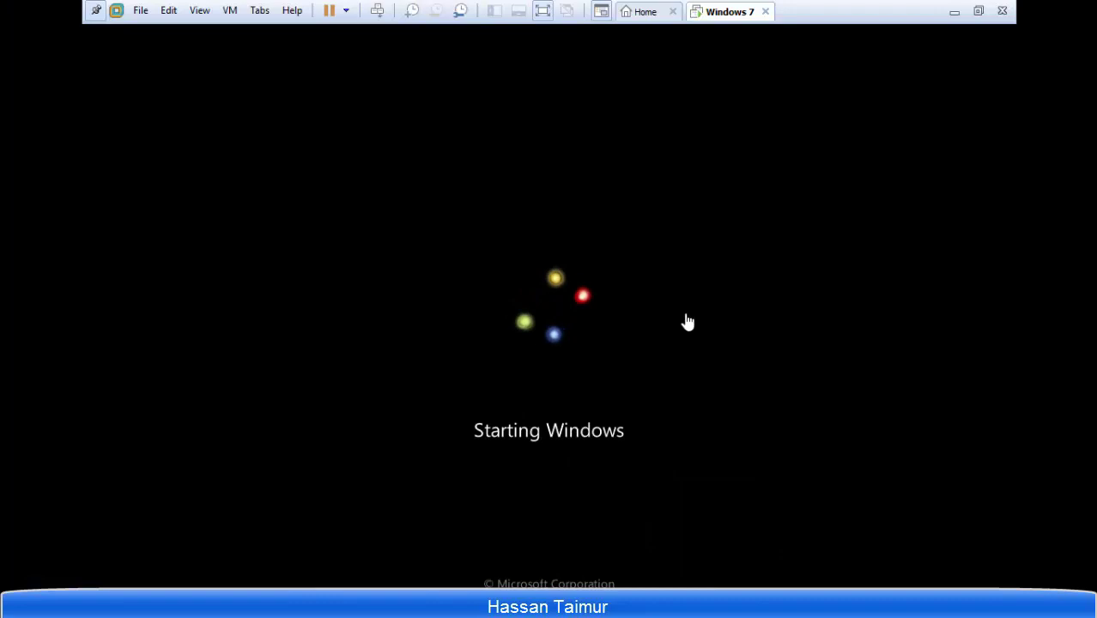
click(977, 11)
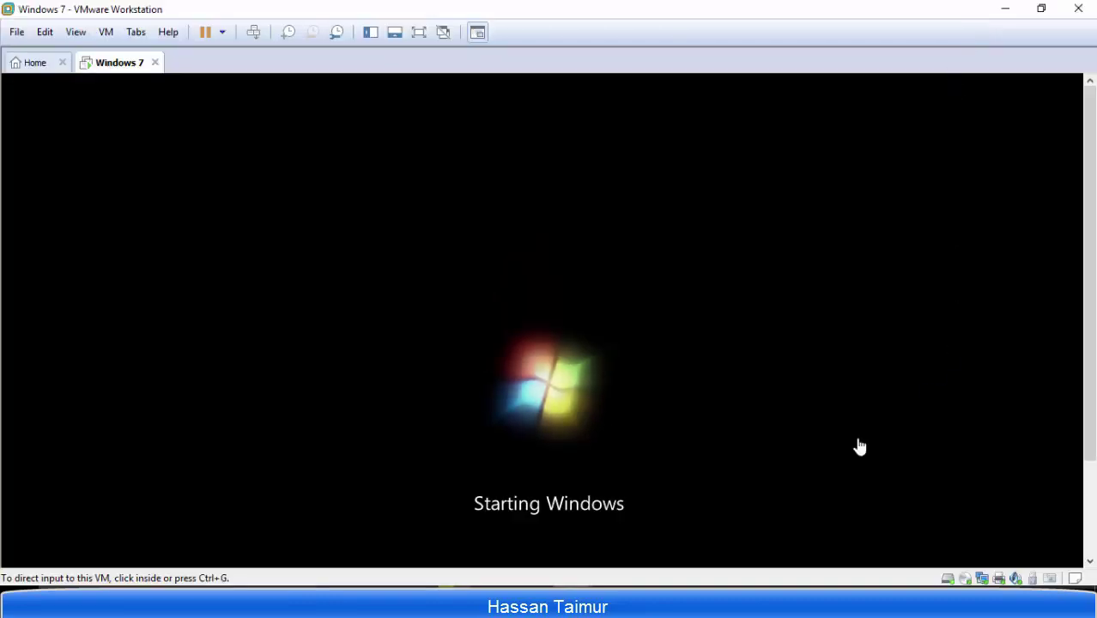
key(super)
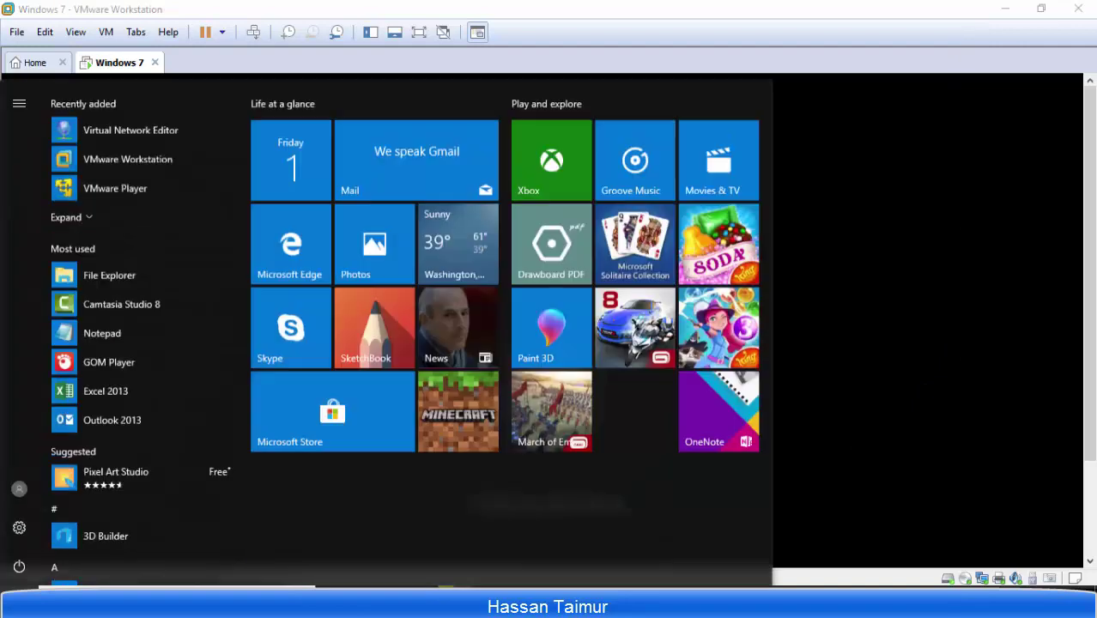
key(Escape)
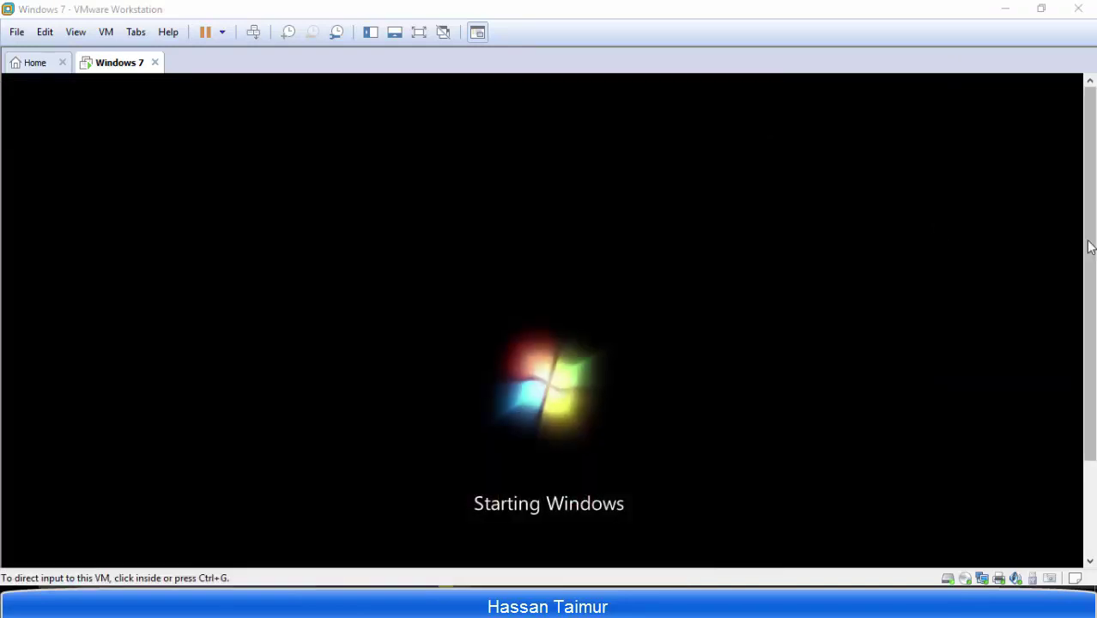
mouse_move(1091, 316)
mouse_down()
mouse_move(1091, 222)
mouse_move(1092, 331)
mouse_up()
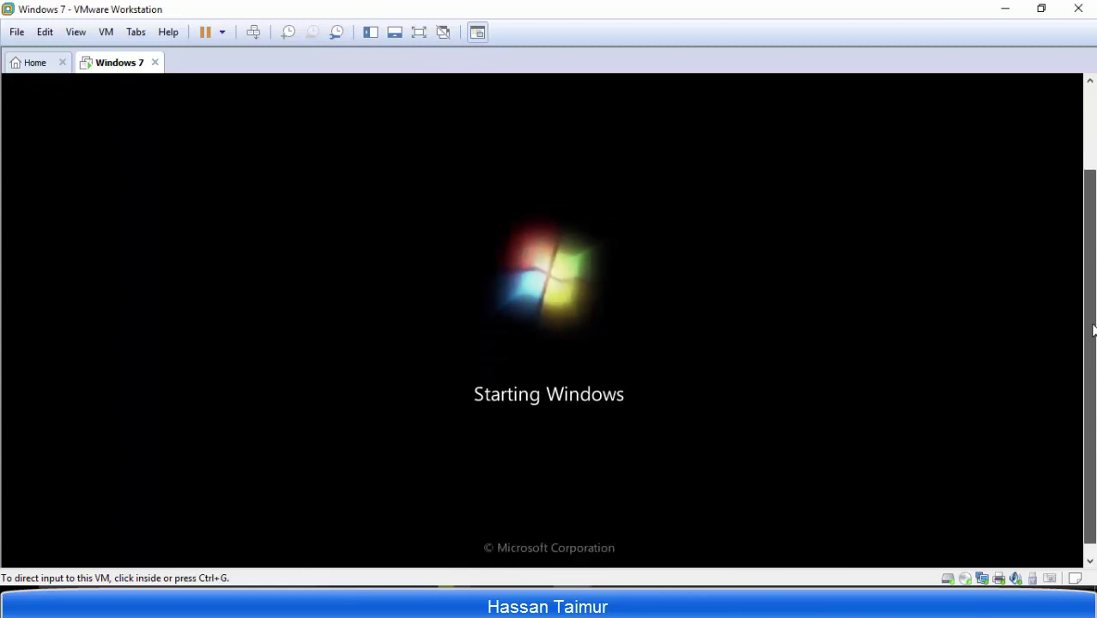
Restore the maximised VMware Workstation window to a smaller size and position it fully visible over the host desktop
click(1041, 9)
drag(553, 36, 772, 28)
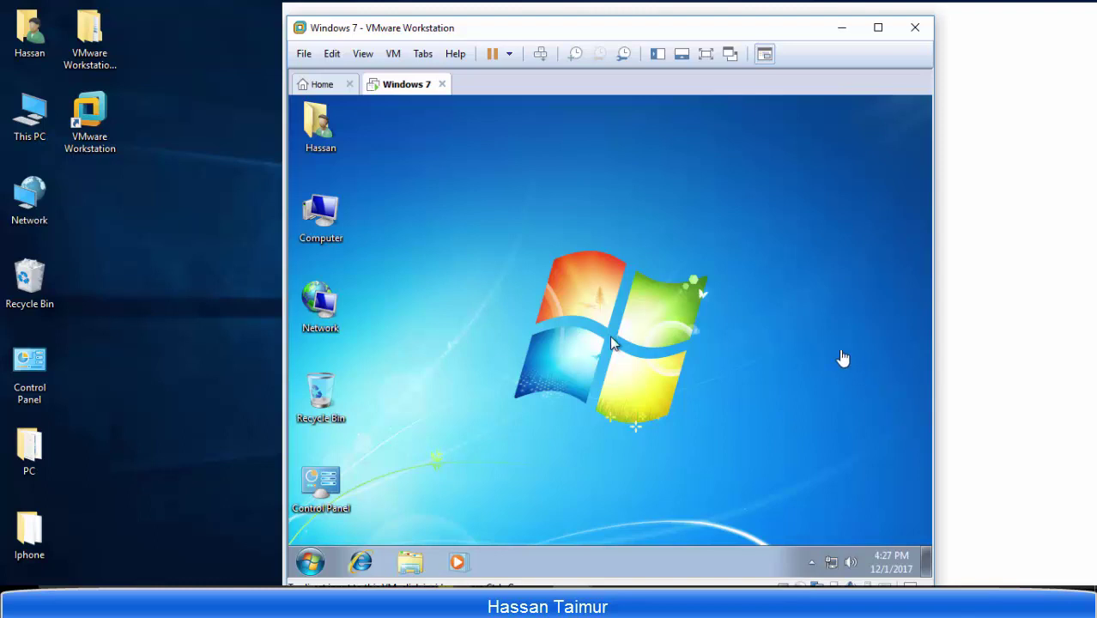
drag(755, 29, 751, 16)
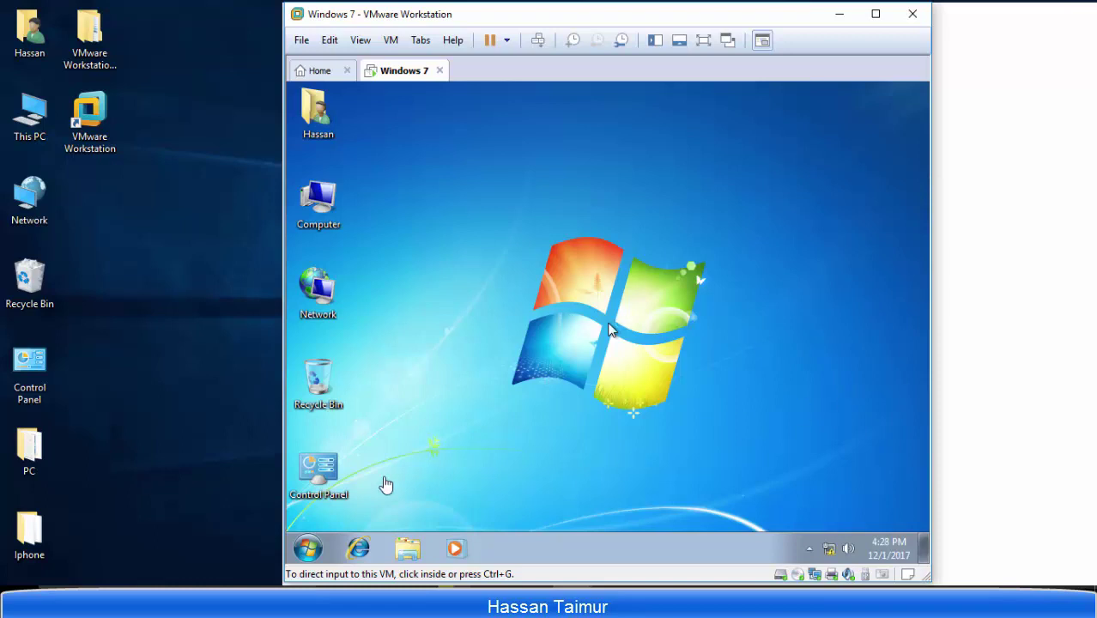
Open the Start menu inside the Windows 7 guest and shift the virtual machine window away from the host's desktop icons
click(314, 558)
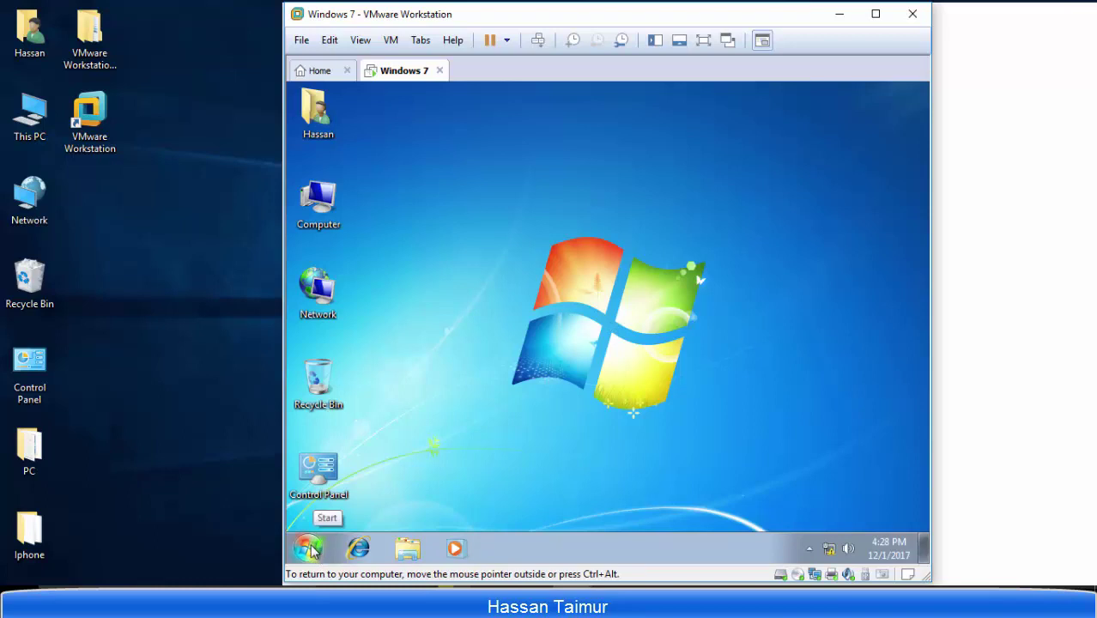
click(310, 548)
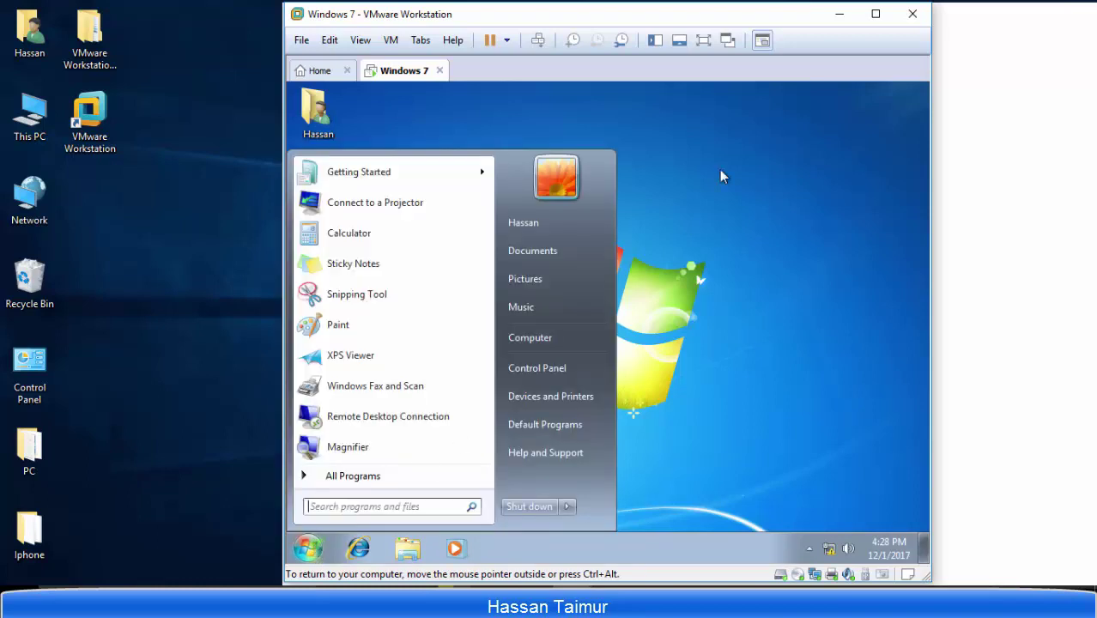
drag(680, 12, 793, 17)
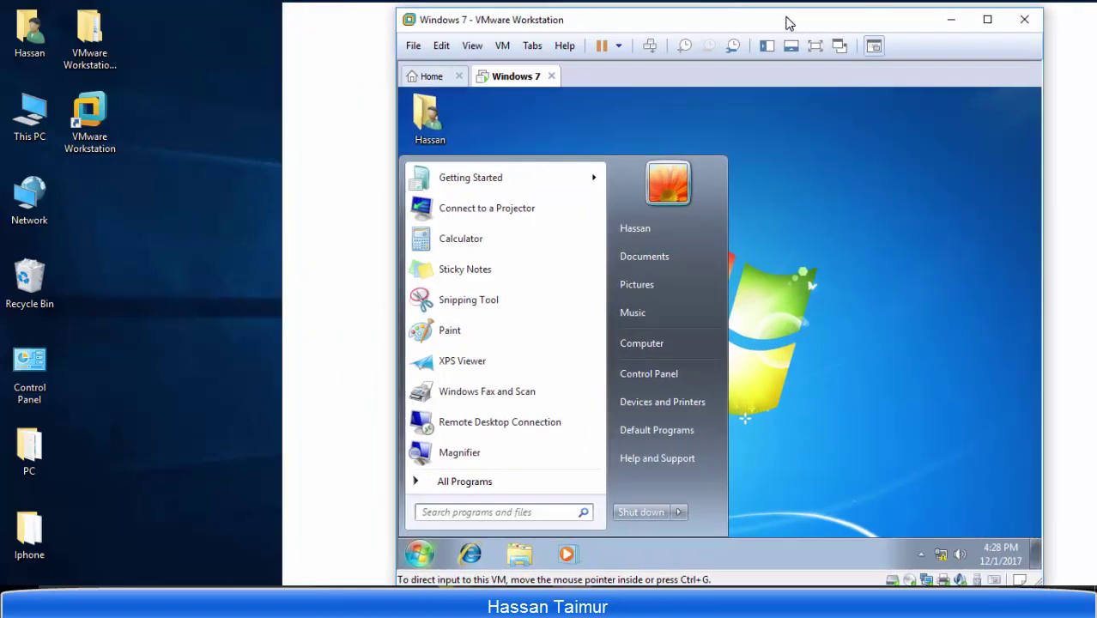
Minimise the virtual machine window and bring the Windows 7 machine back onto the host desktop
click(950, 19)
mouse_move(591, 586)
click(617, 534)
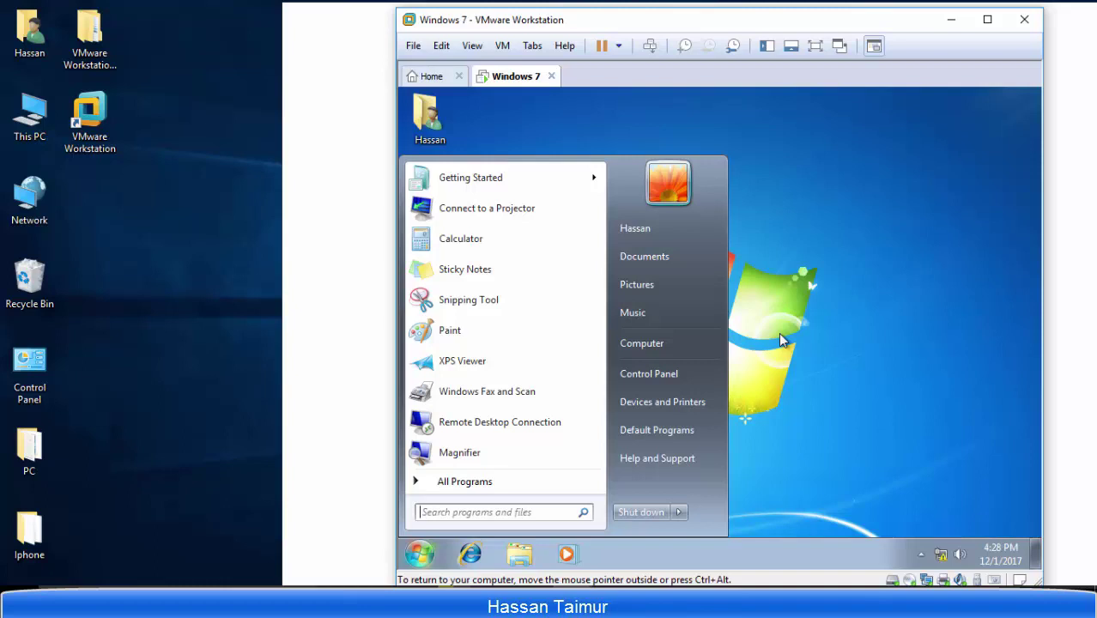
Compare the host's Start menu with the guest's open Start menu, repositioning the virtual machine window on the desktop
drag(749, 27, 807, 23)
click(17, 590)
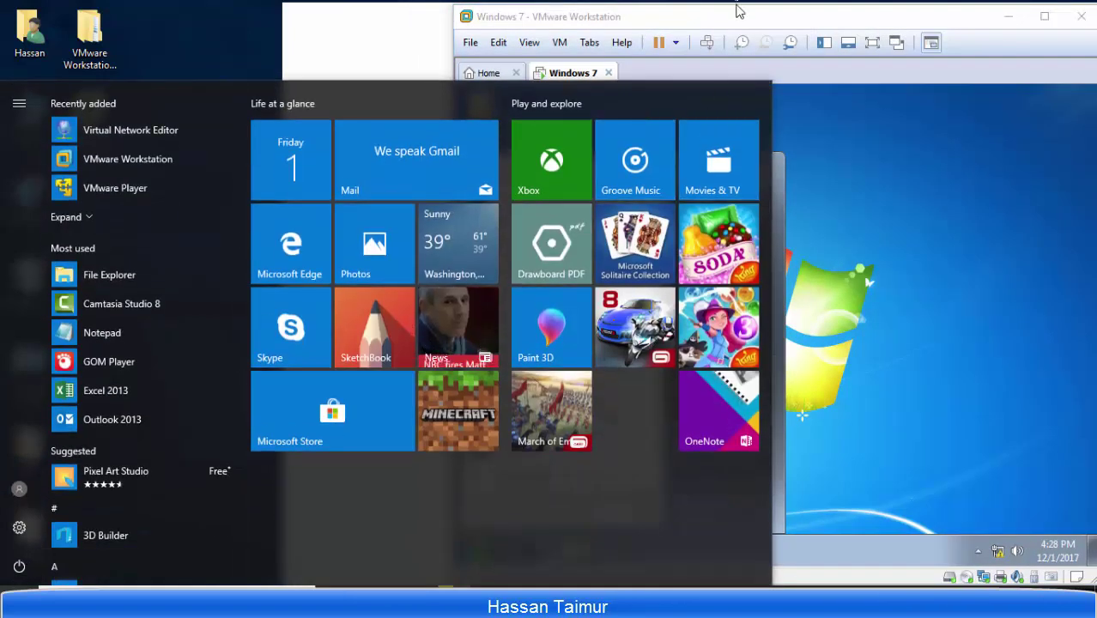
drag(468, 19, 373, 25)
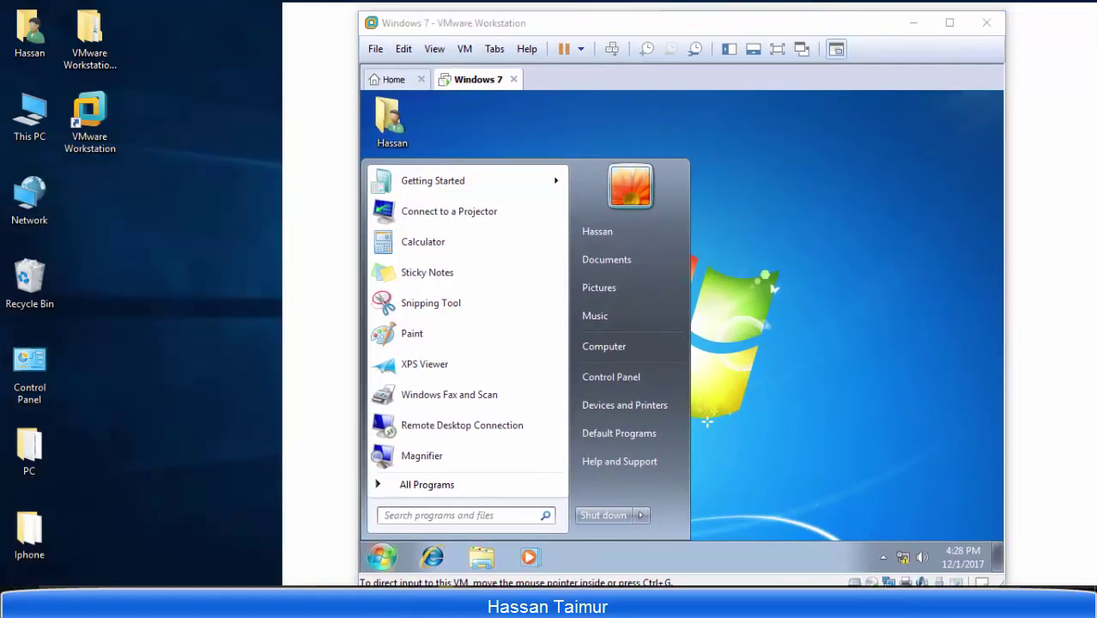
click(17, 590)
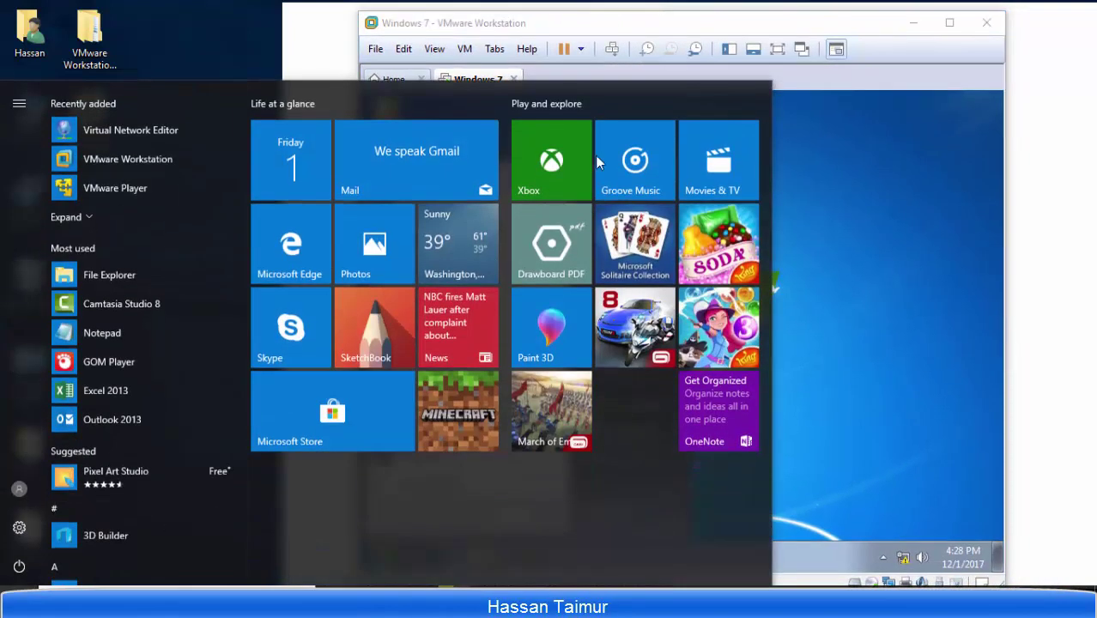
click(739, 26)
drag(740, 26, 813, 26)
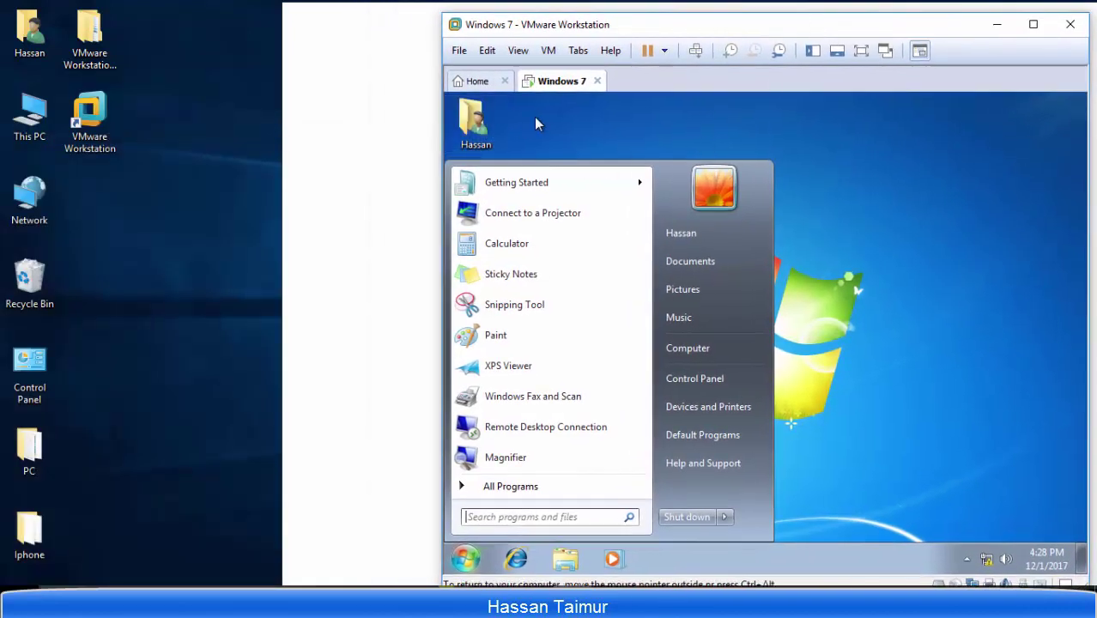
mouse_move(751, 26)
mouse_down()
mouse_move(709, 17)
mouse_move(731, 21)
mouse_up()
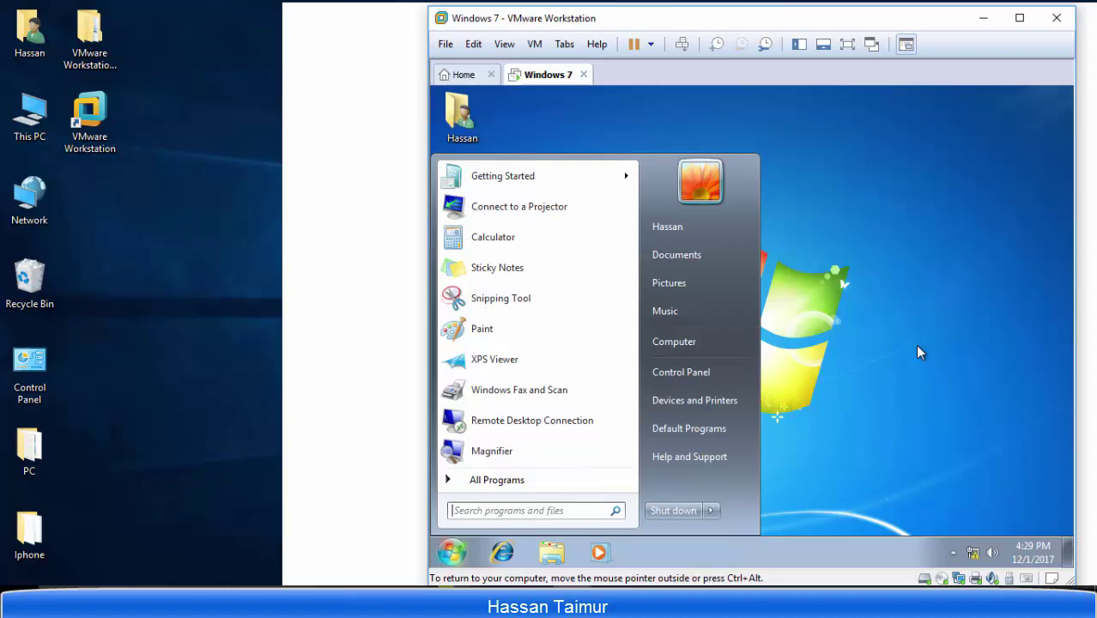
Show the virtual machine in full screen and examine the DVD and floppy drives in the guest's Computer window
click(847, 44)
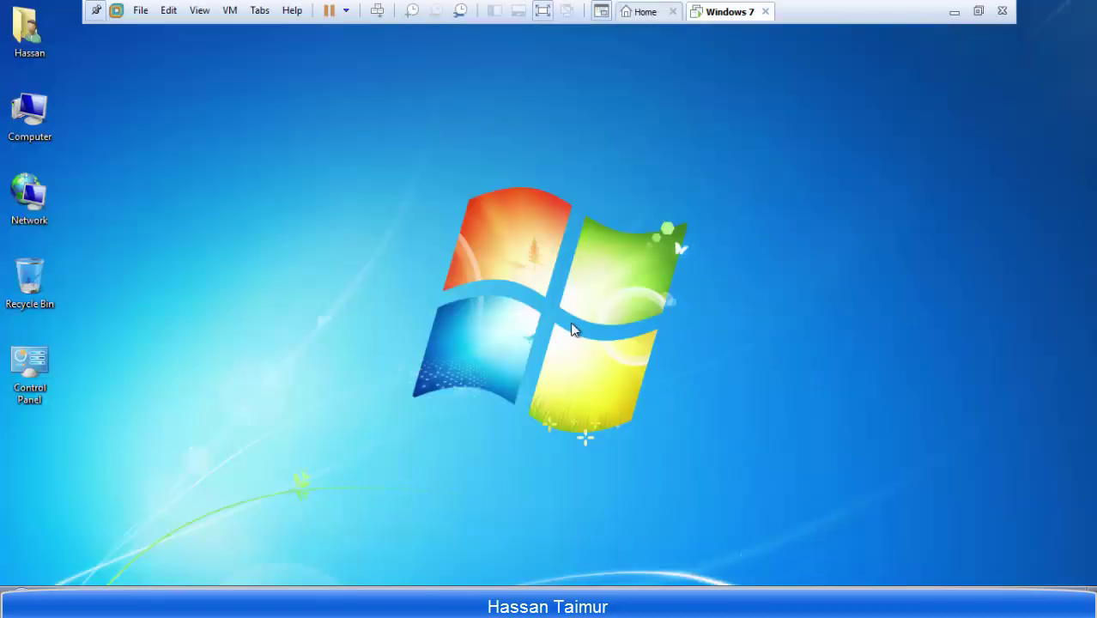
double_click(35, 108)
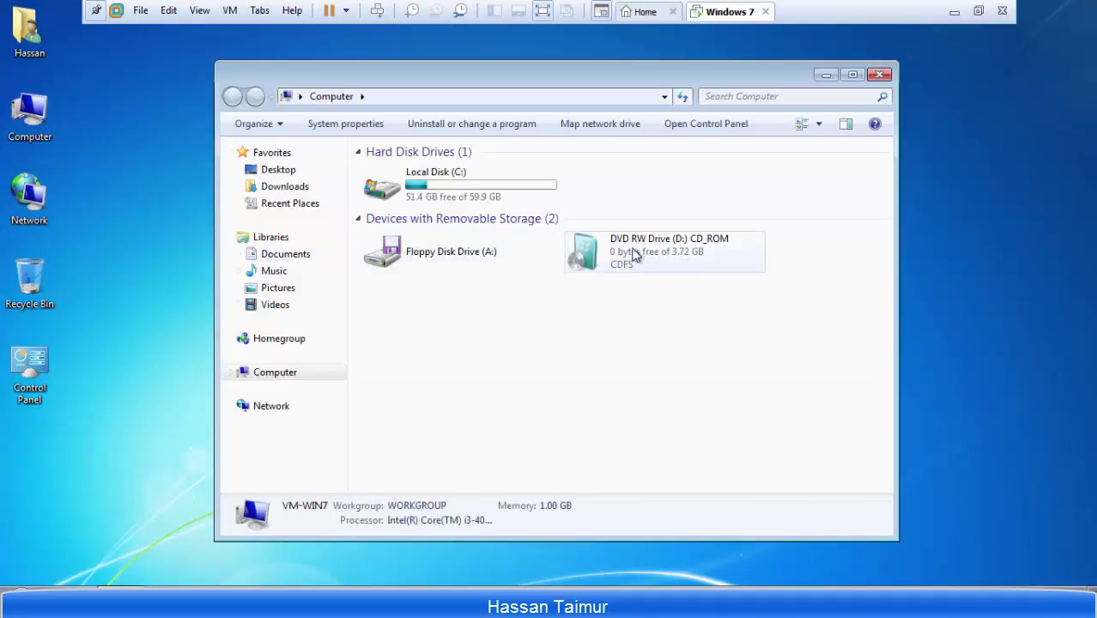
click(585, 266)
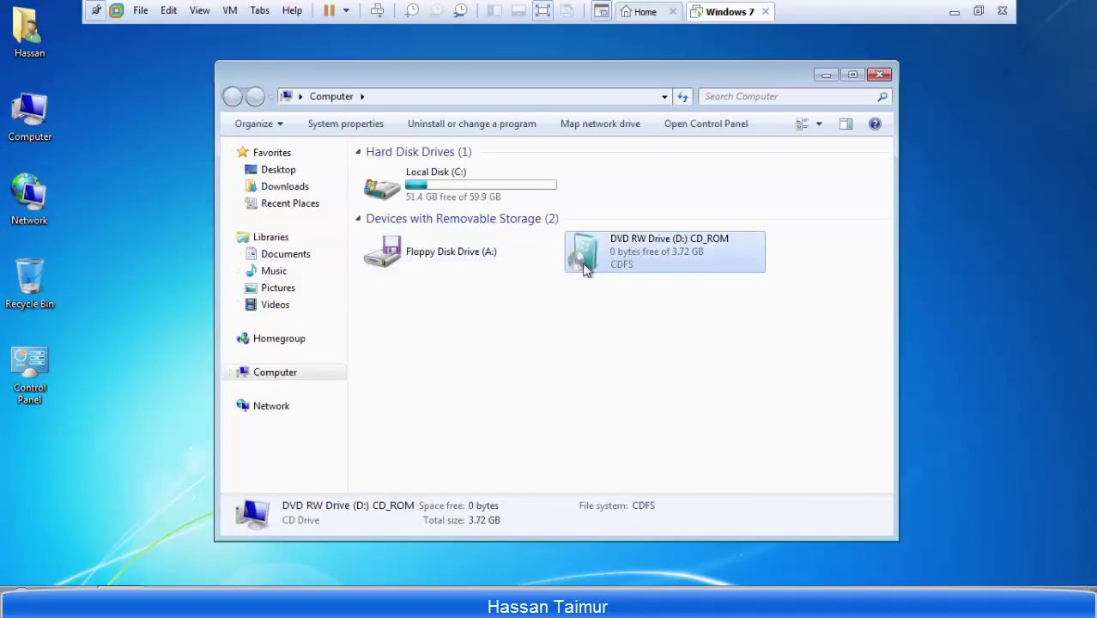
click(456, 251)
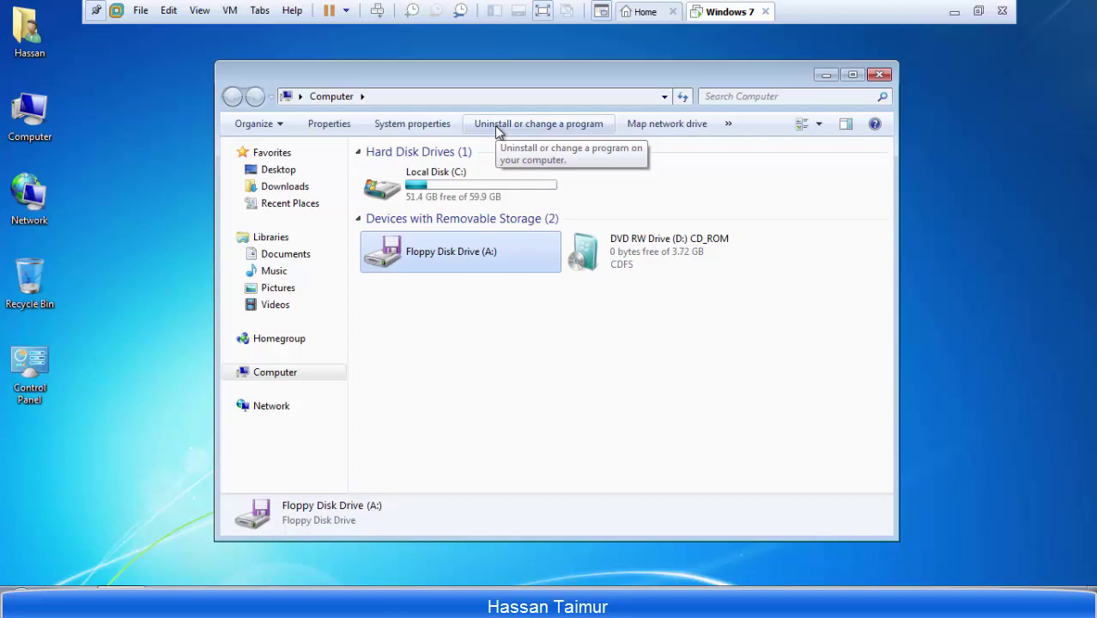
click(879, 75)
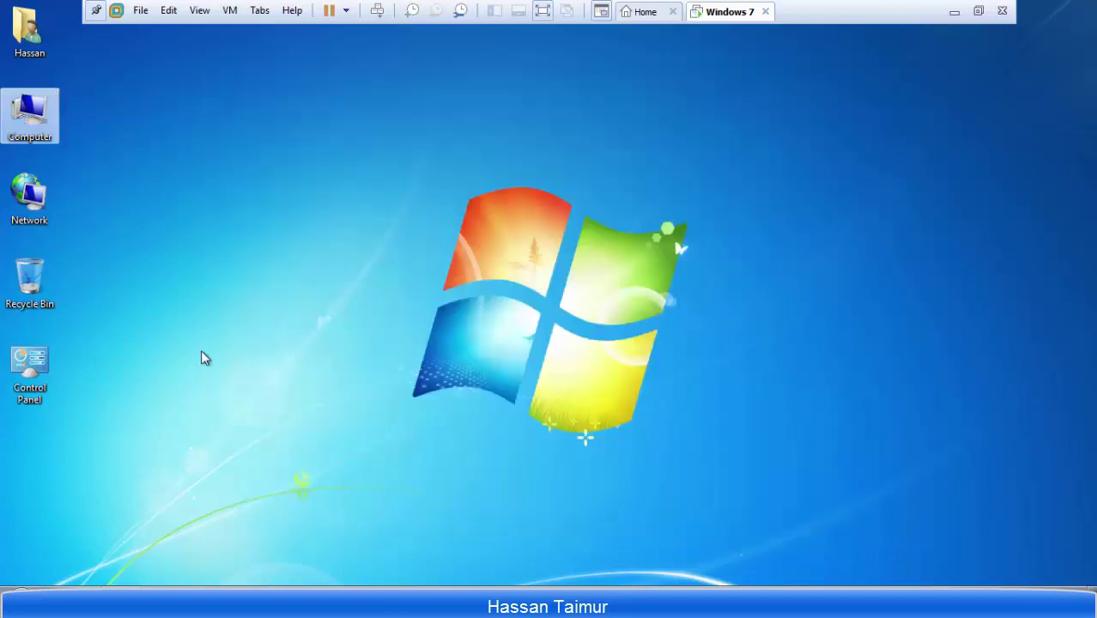
Set the guest's Control Panel to the Small icons view and close it
double_click(31, 367)
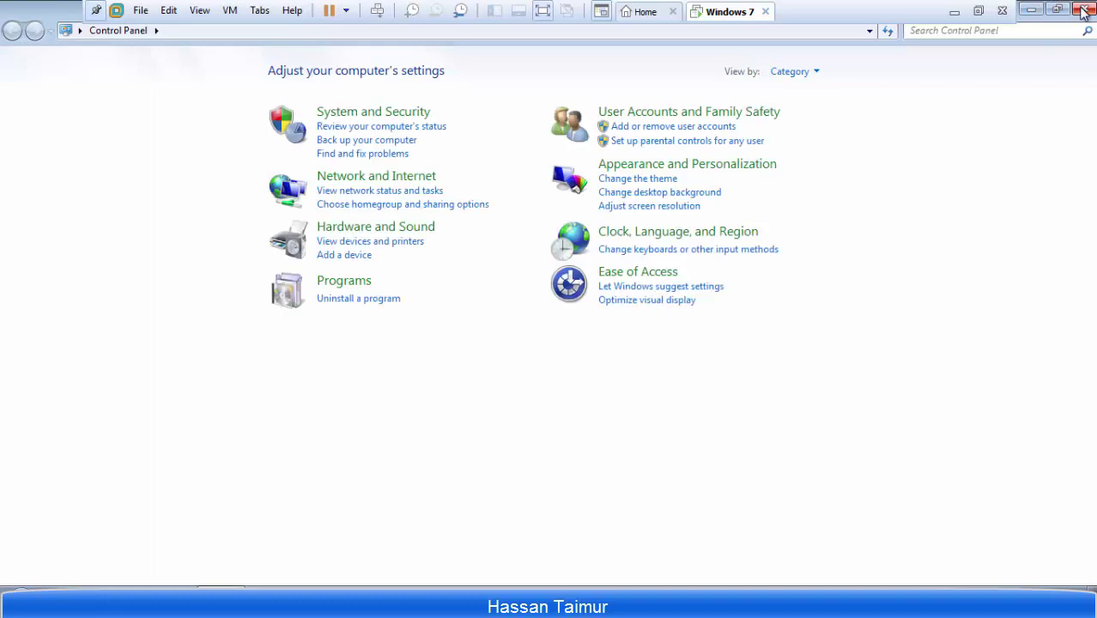
click(819, 74)
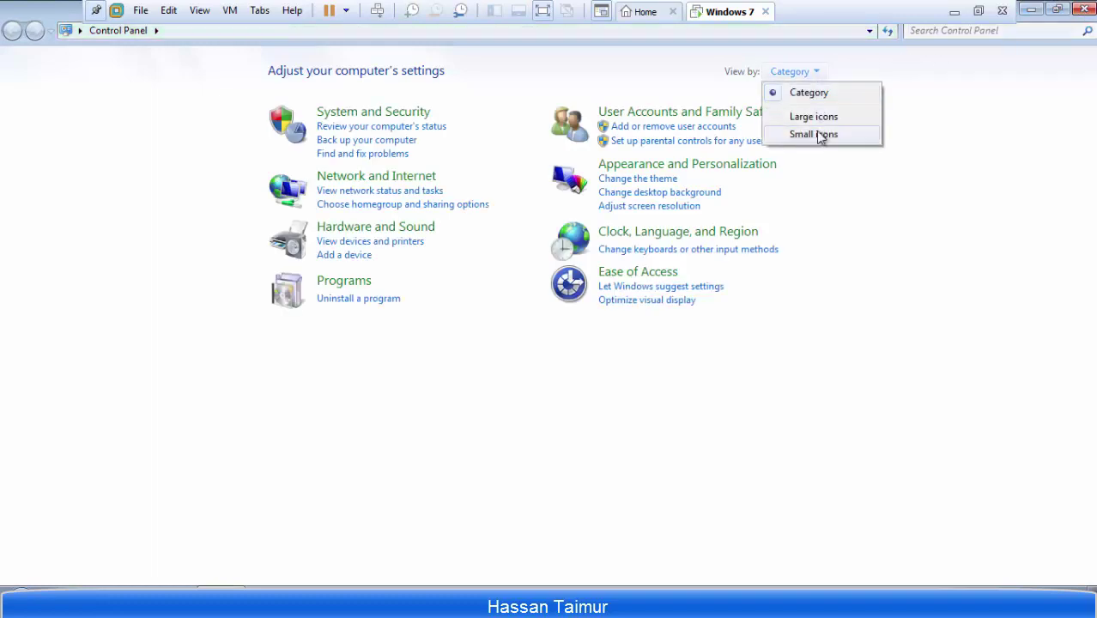
click(814, 135)
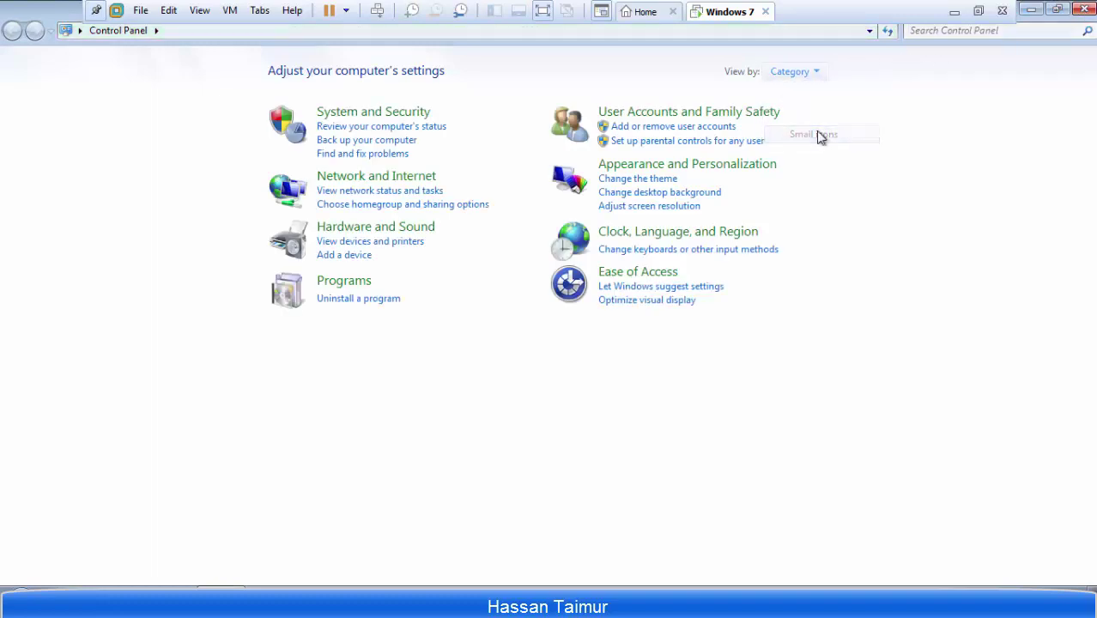
click(1080, 14)
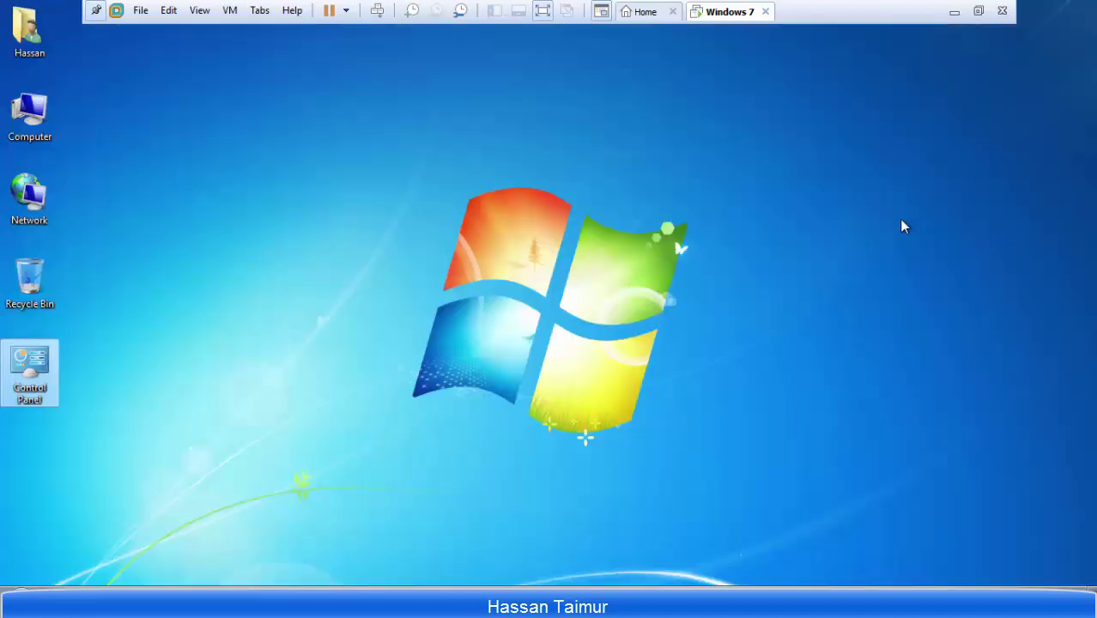
Leave full-screen mode and move the virtual machine window aside to view the host's Start menu beside the guest's
click(980, 11)
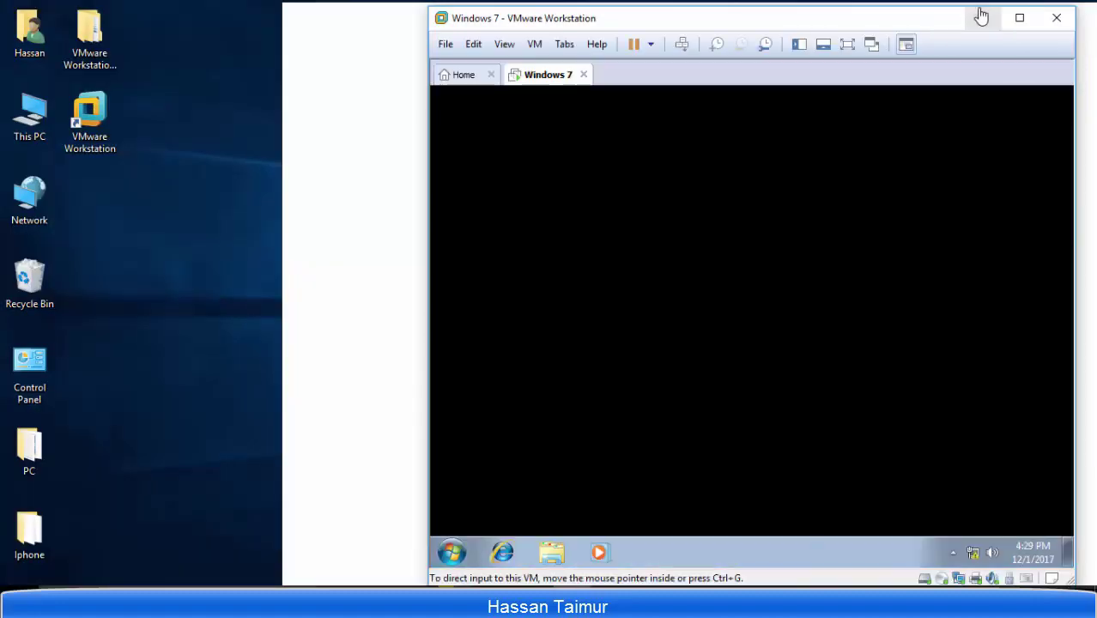
drag(813, 21, 1089, 19)
click(726, 552)
click(17, 605)
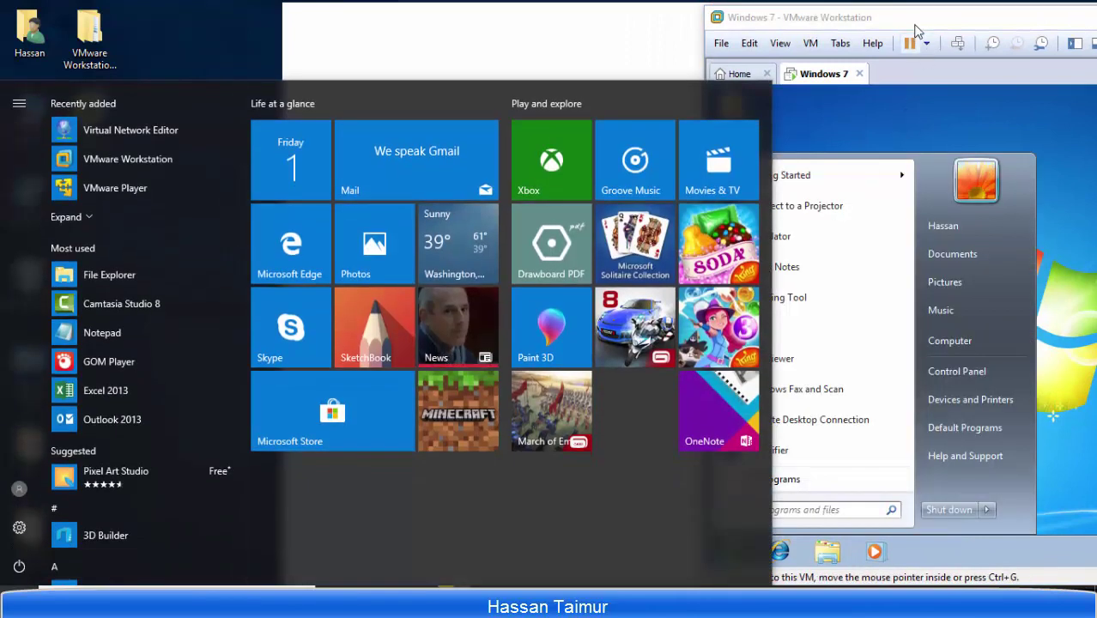
drag(920, 21, 1014, 41)
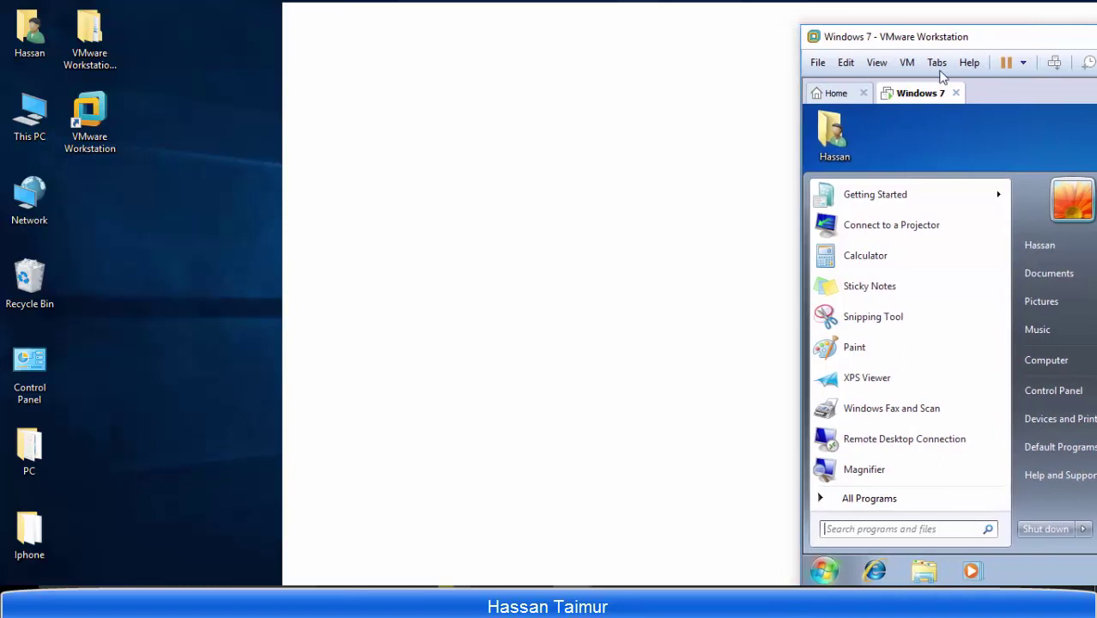
click(17, 600)
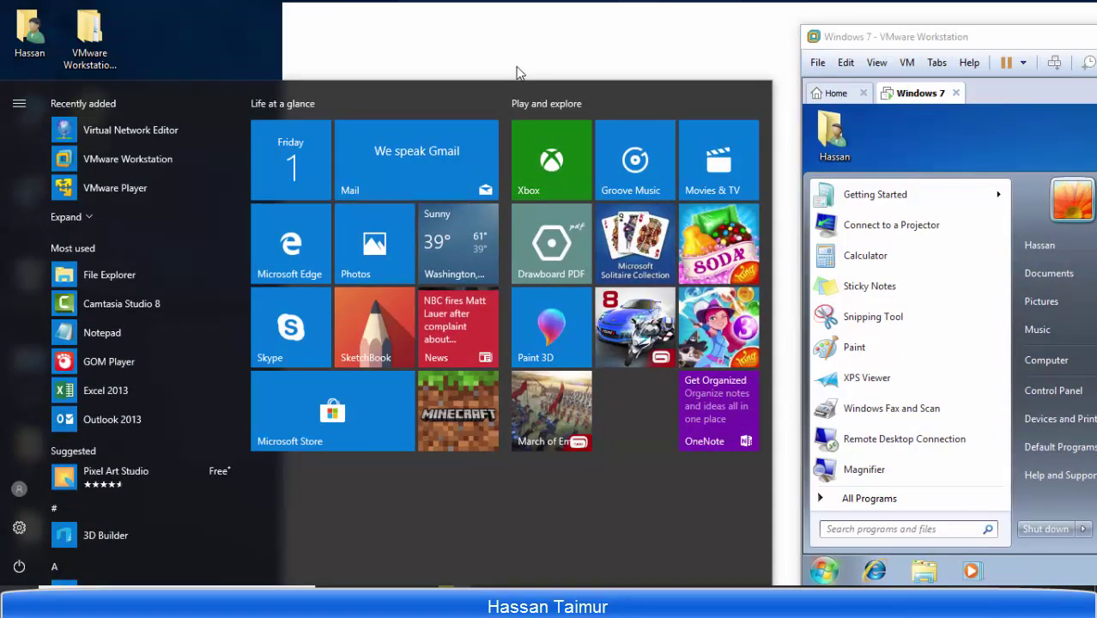
click(516, 73)
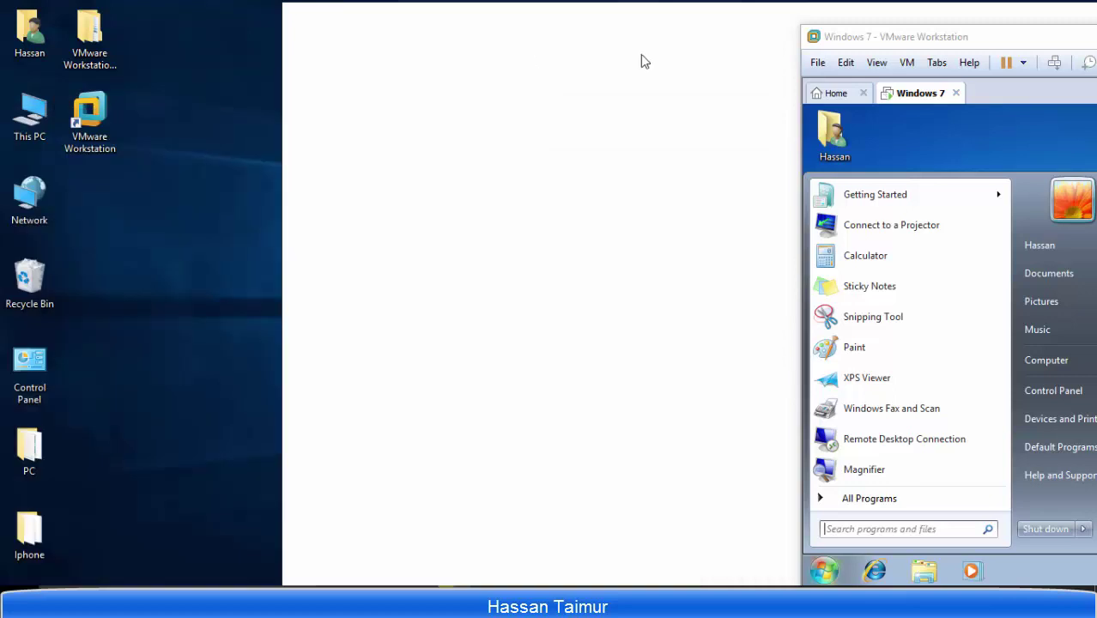
Move the virtual machine window back fully onto the host desktop, minimise it and reopen the Windows 7 machine
drag(842, 38, 360, 30)
click(891, 37)
mouse_move(572, 600)
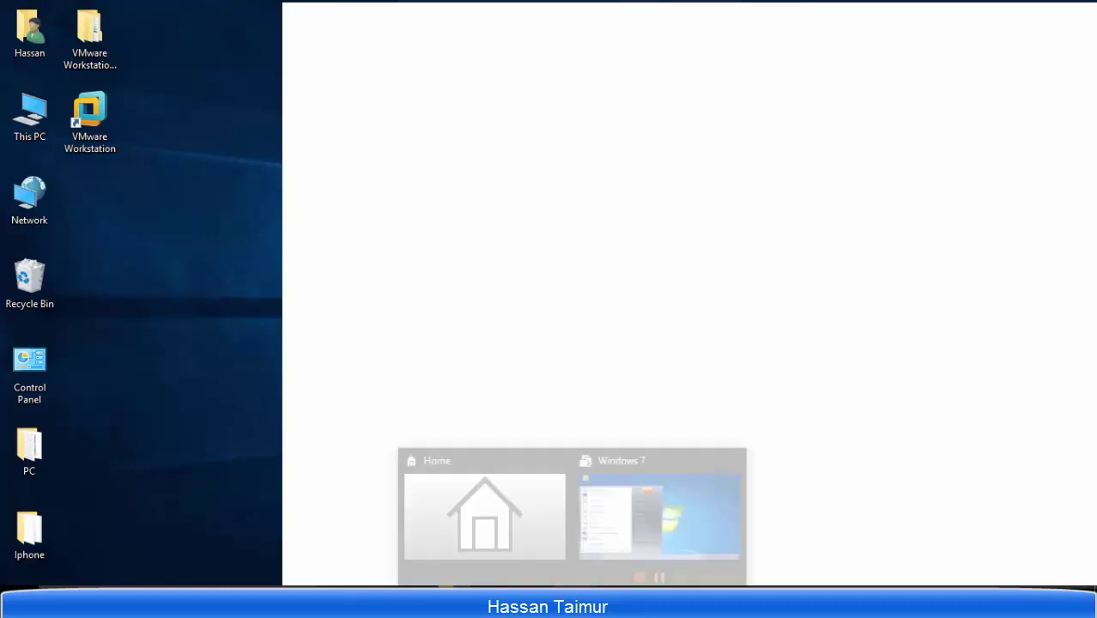
click(616, 550)
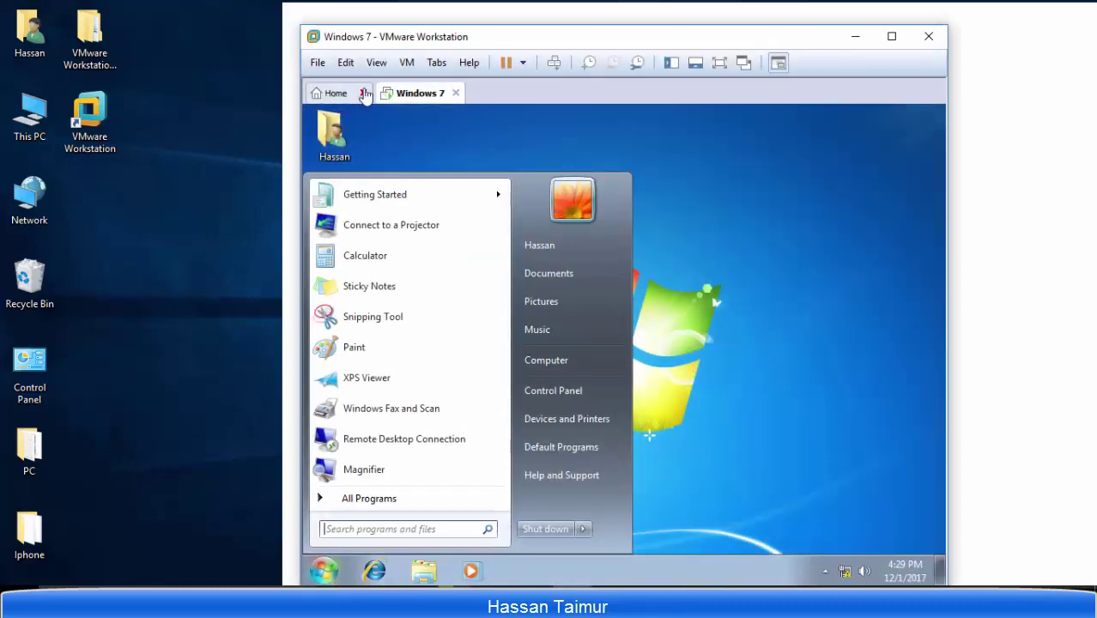
View the Workstation home page and return to the running Windows 7 virtual machine
click(335, 94)
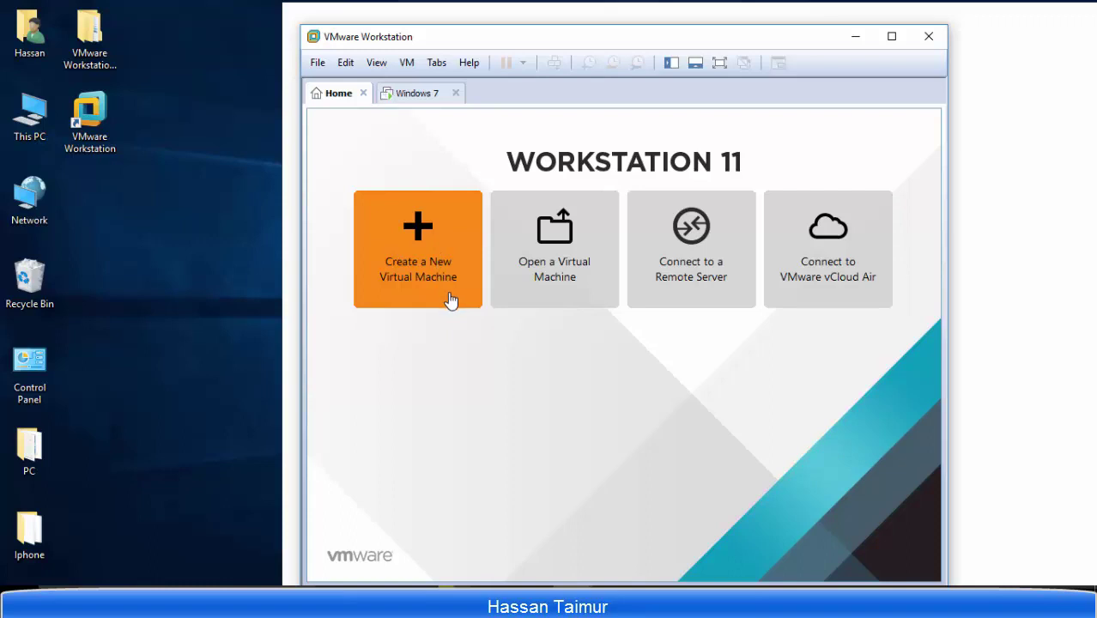
click(404, 93)
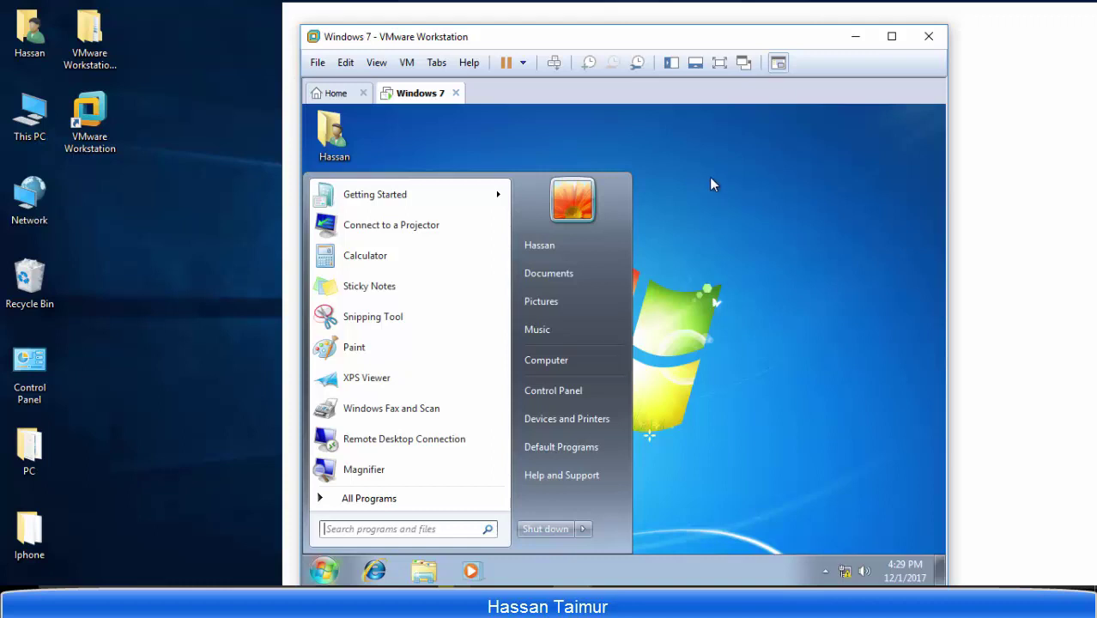
Shut down Windows 7 from the guest's Start menu and close VMware Workstation, choosing to power off the virtual machine
drag(602, 36, 605, 20)
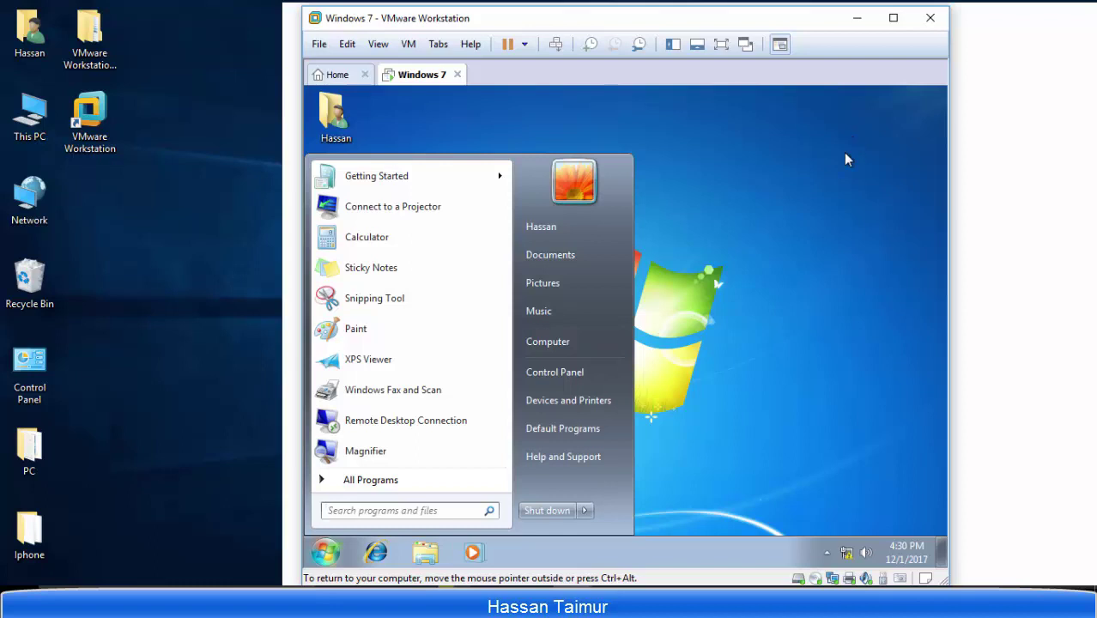
click(541, 513)
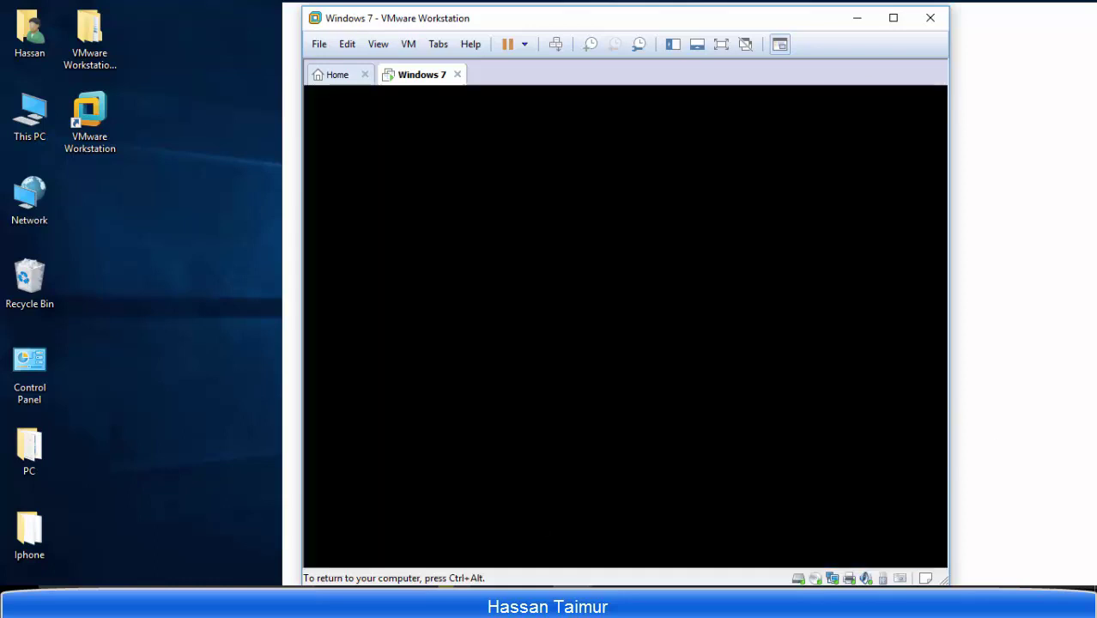
click(930, 18)
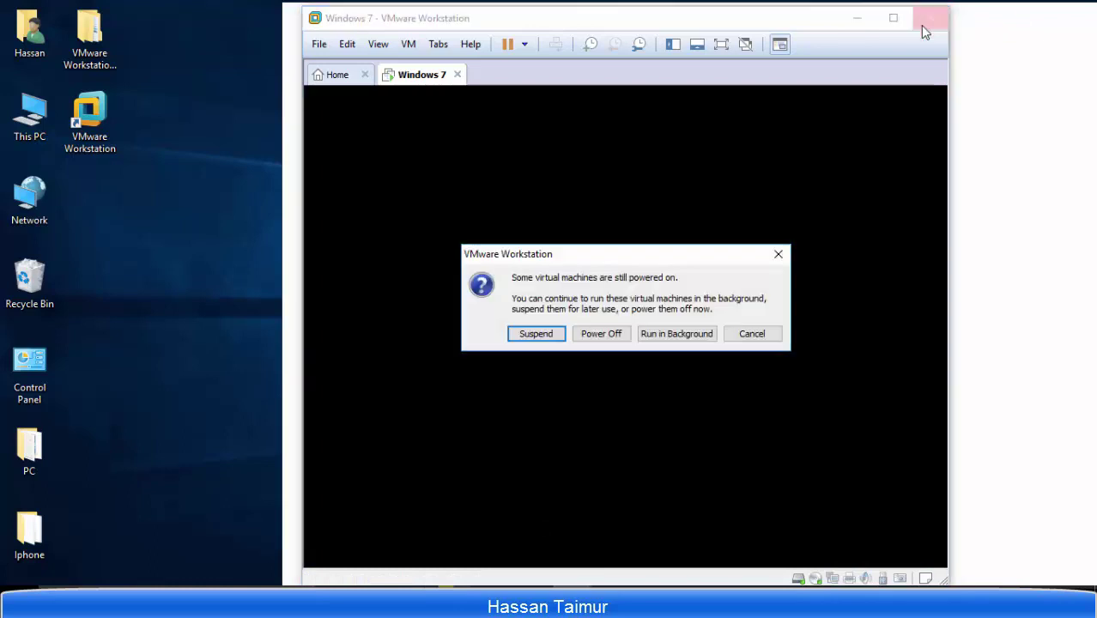
click(609, 335)
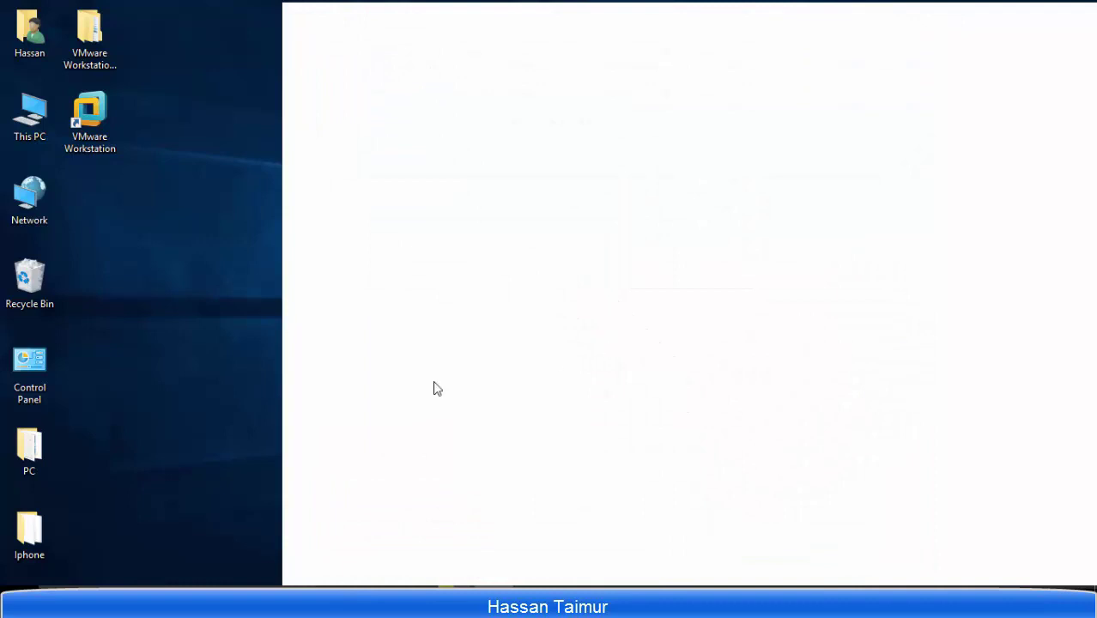
View the Windows 10 host's Start menu and dismiss it to return to the desktop
key(super)
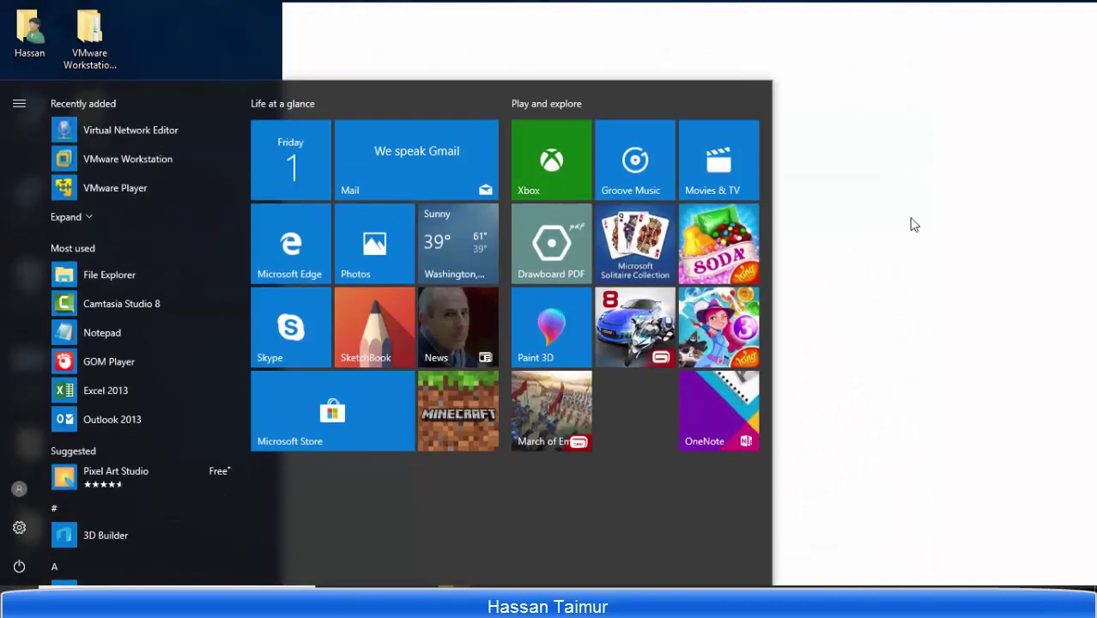
click(910, 224)
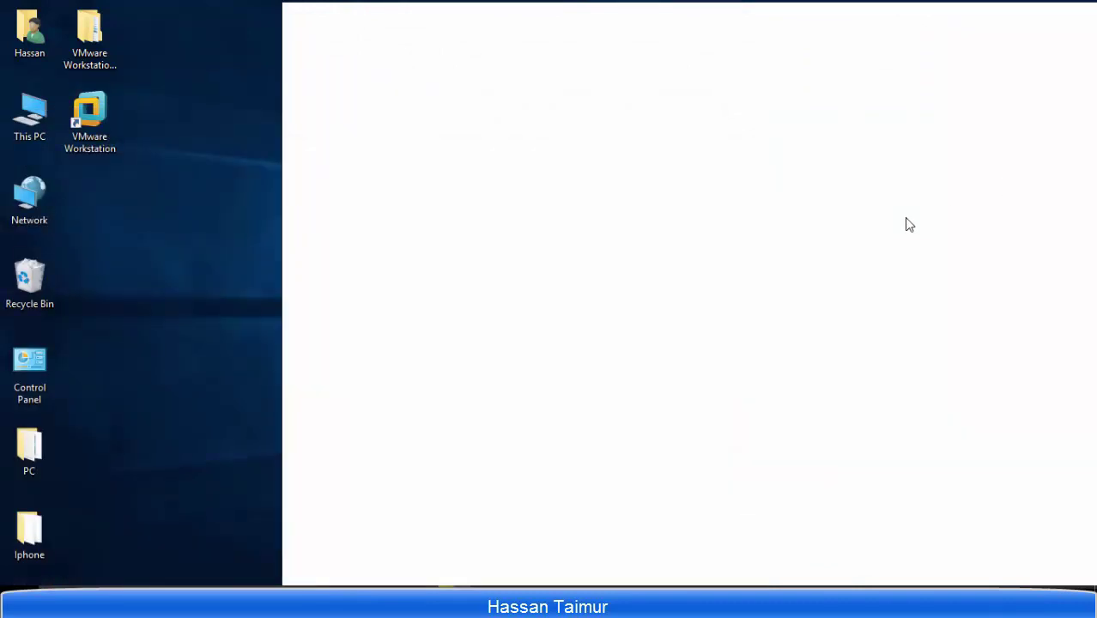